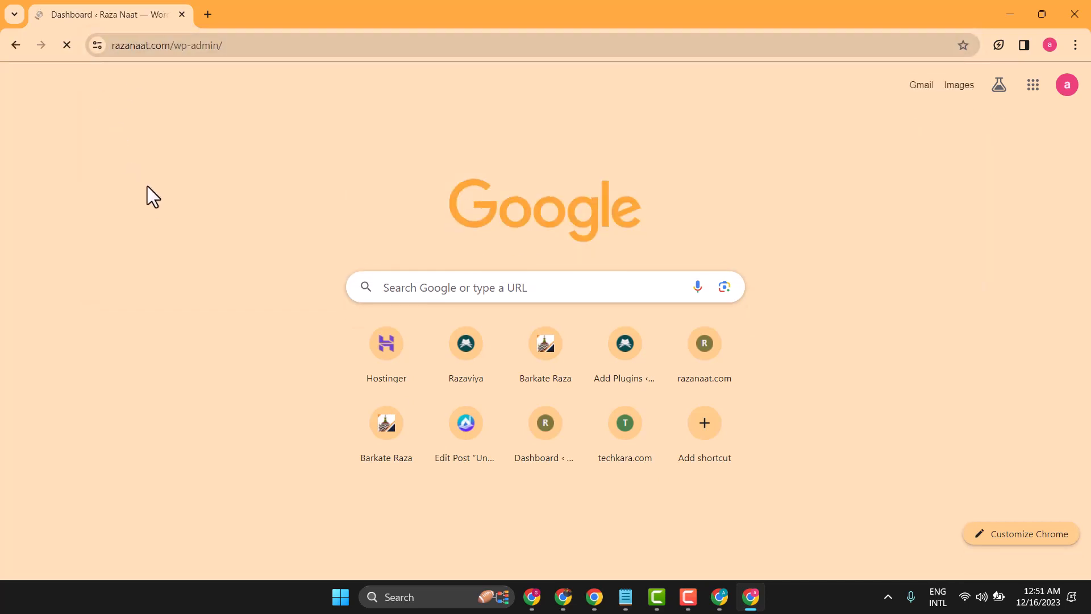
Go to the page for adding new plugins and search the plugin directory for FONT
{"action": "scroll", "coordinate": [182, 304], "scroll_direction": "down", "scroll_amount": 5}
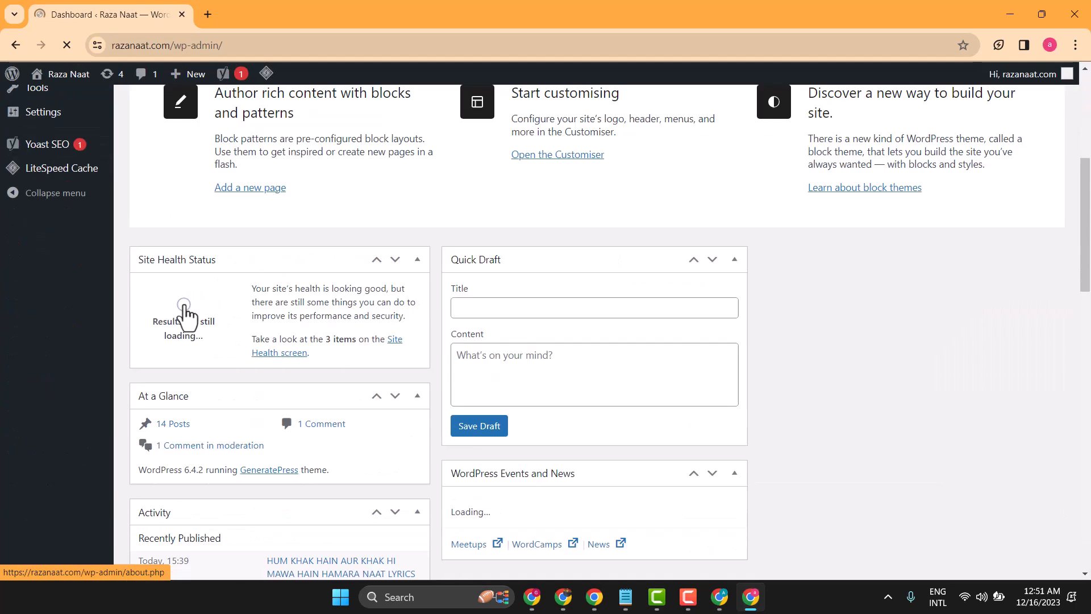
{"action": "mouse_move", "coordinate": [50, 375]}
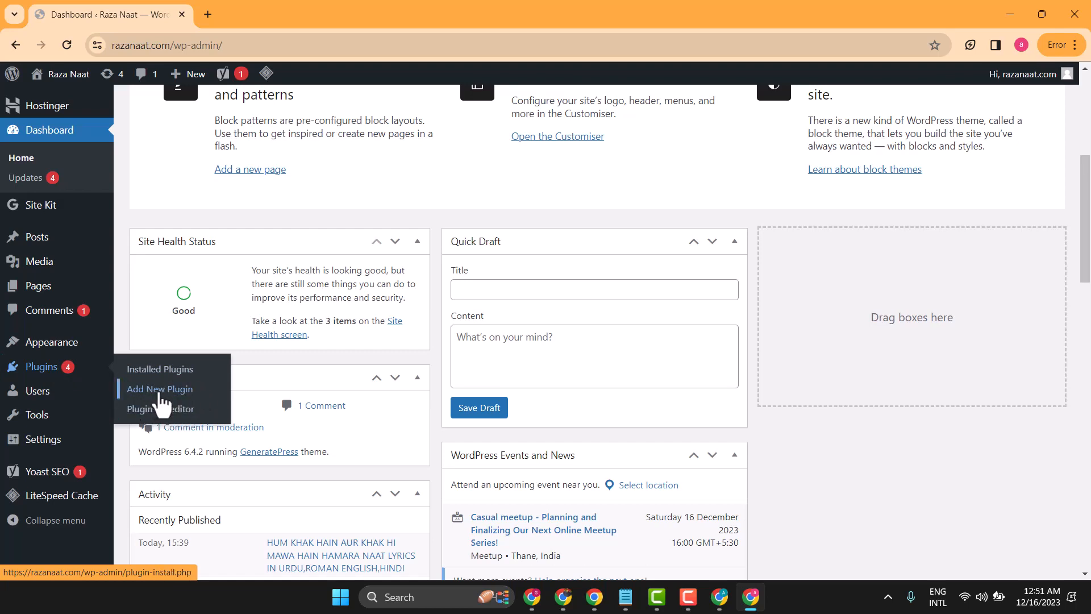
{"action": "left_click", "coordinate": [160, 392]}
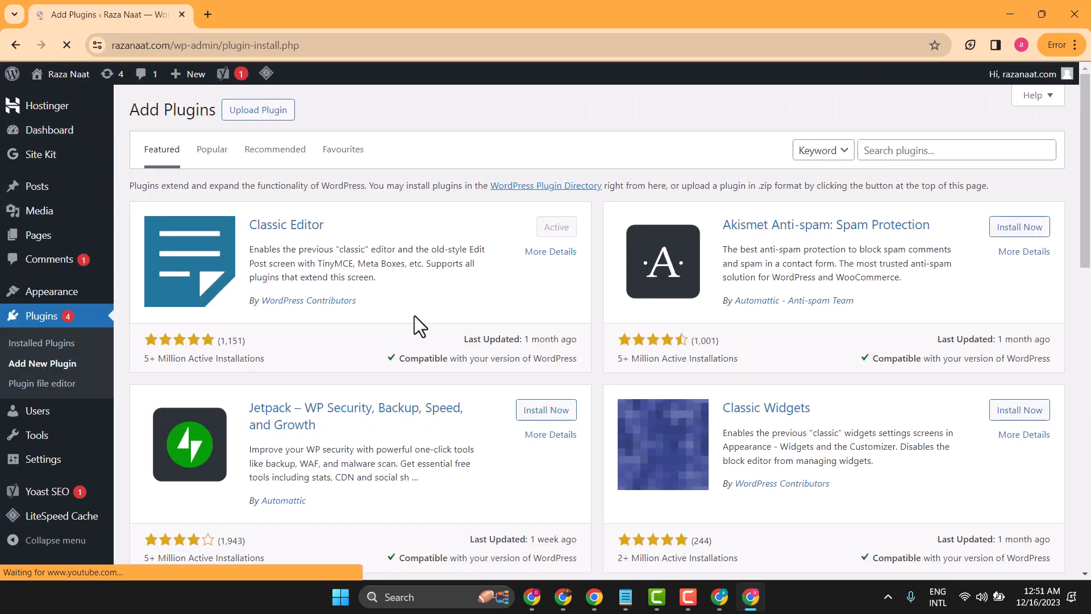
{"action": "left_click", "coordinate": [927, 150]}
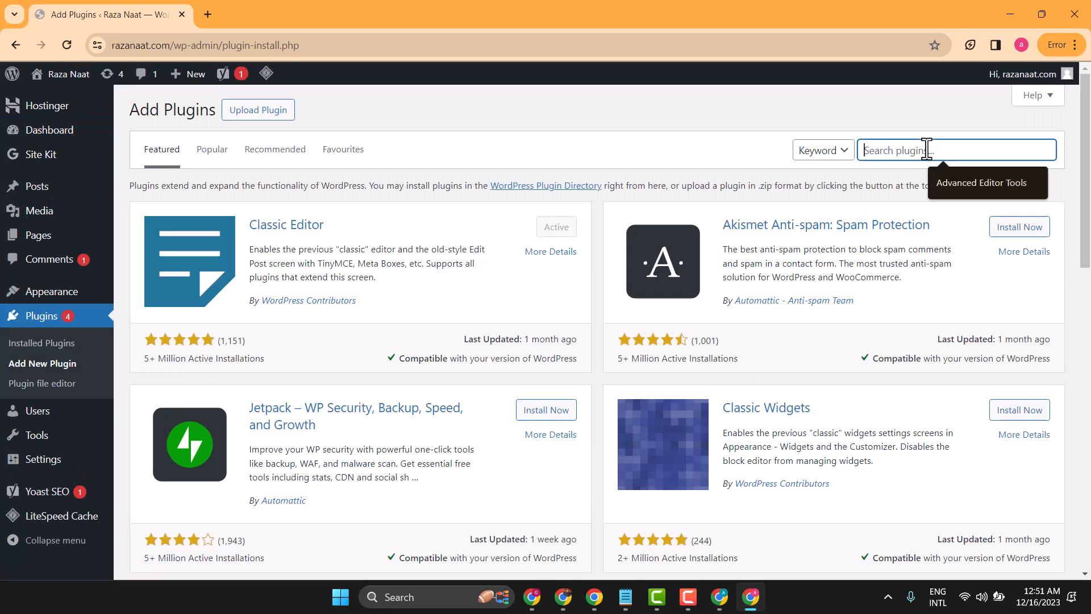
{"action": "type", "text": "FONT"}
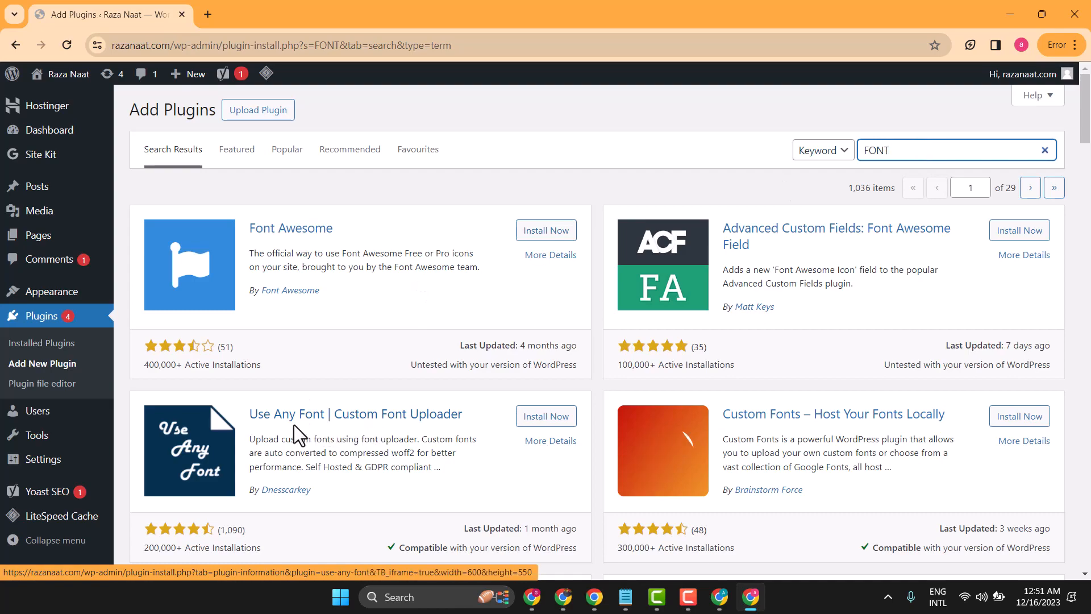
Install and activate the Use Any Font | Custom Font Uploader plugin from the search results
{"action": "scroll", "coordinate": [333, 346], "scroll_direction": "down", "scroll_amount": 3}
{"action": "scroll", "coordinate": [333, 345], "scroll_direction": "up", "scroll_amount": 3}
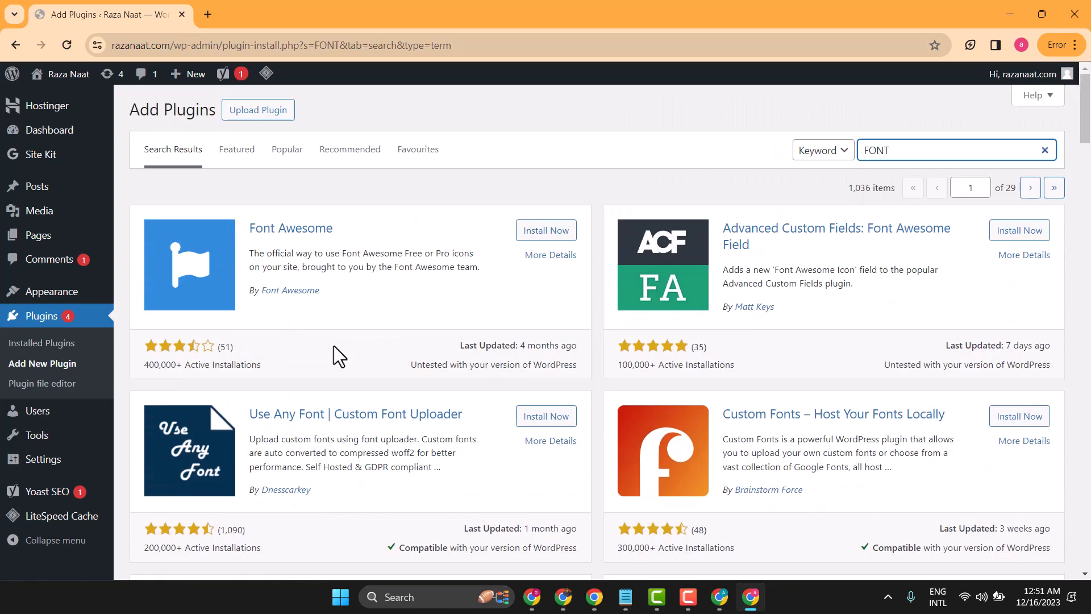
{"action": "scroll", "coordinate": [333, 346], "scroll_direction": "down", "scroll_amount": 3}
{"action": "scroll", "coordinate": [333, 346], "scroll_direction": "up", "scroll_amount": 3}
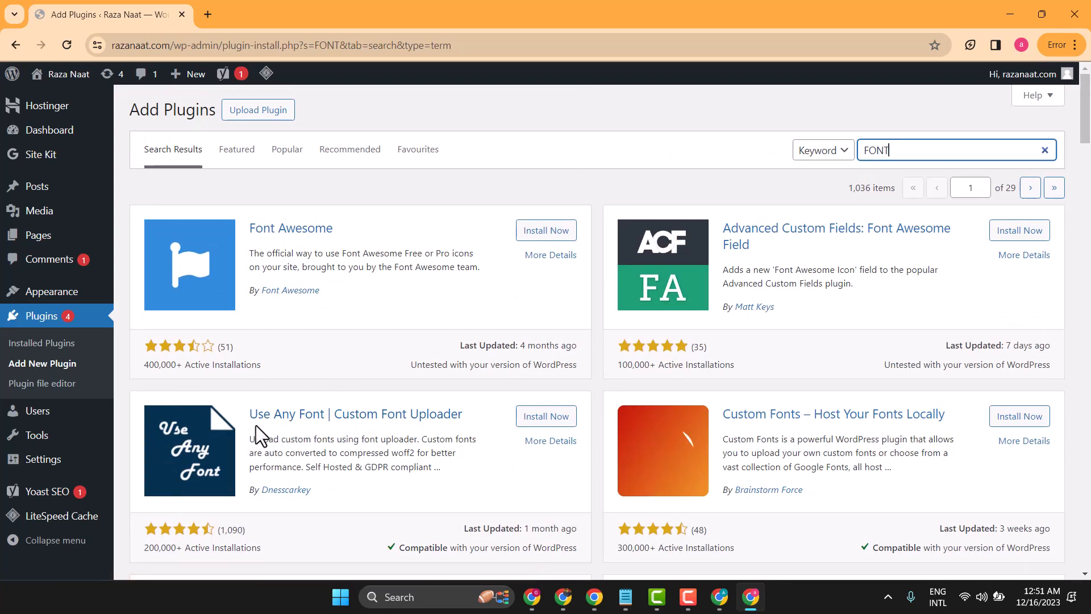
{"action": "left_click", "coordinate": [545, 418]}
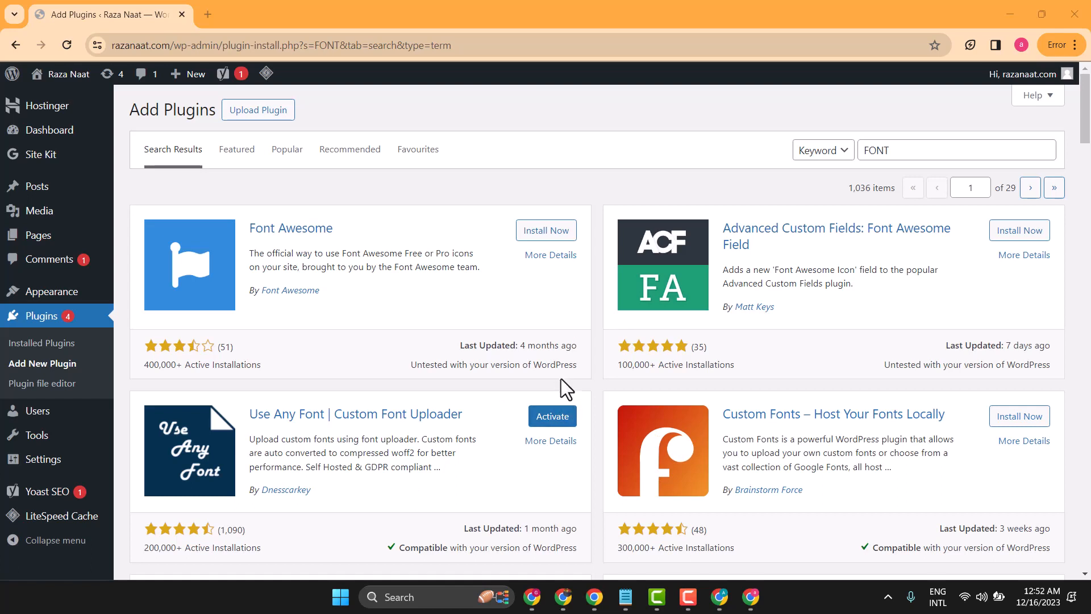
{"action": "left_click", "coordinate": [544, 421]}
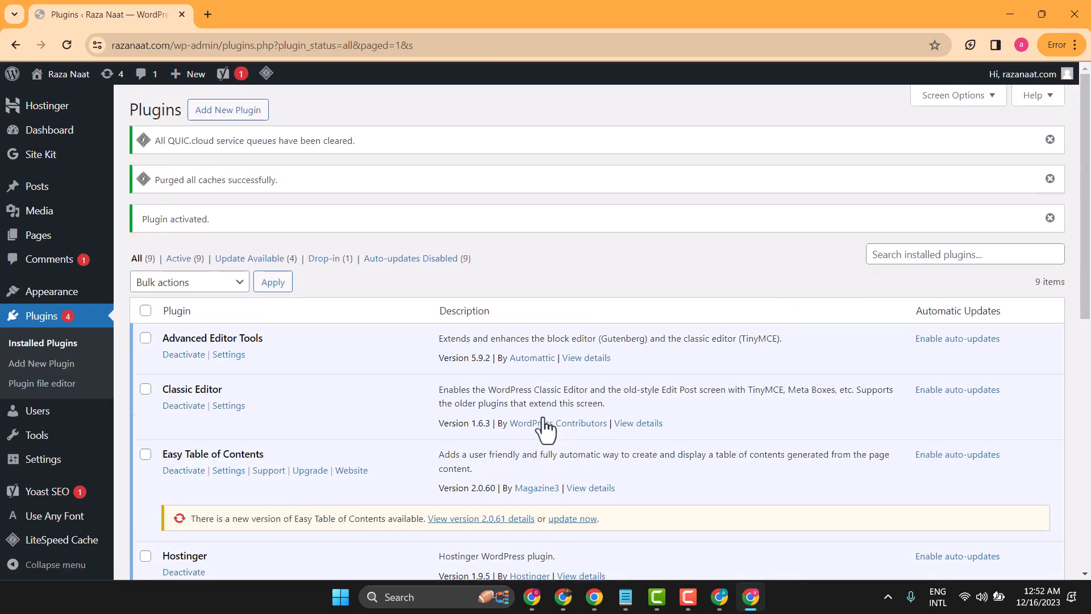
Generate a free Lite / Test API key for the Use Any Font plugin and verify it
{"action": "mouse_move", "coordinate": [52, 419]}
{"action": "scroll", "coordinate": [52, 419], "scroll_direction": "down", "scroll_amount": 3}
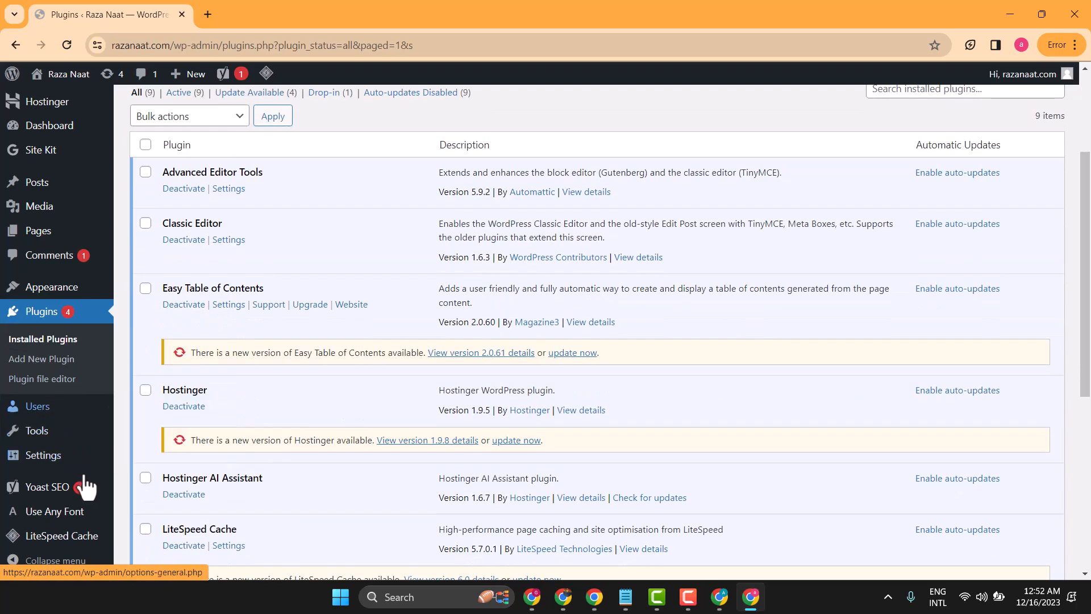
{"action": "left_click", "coordinate": [43, 519]}
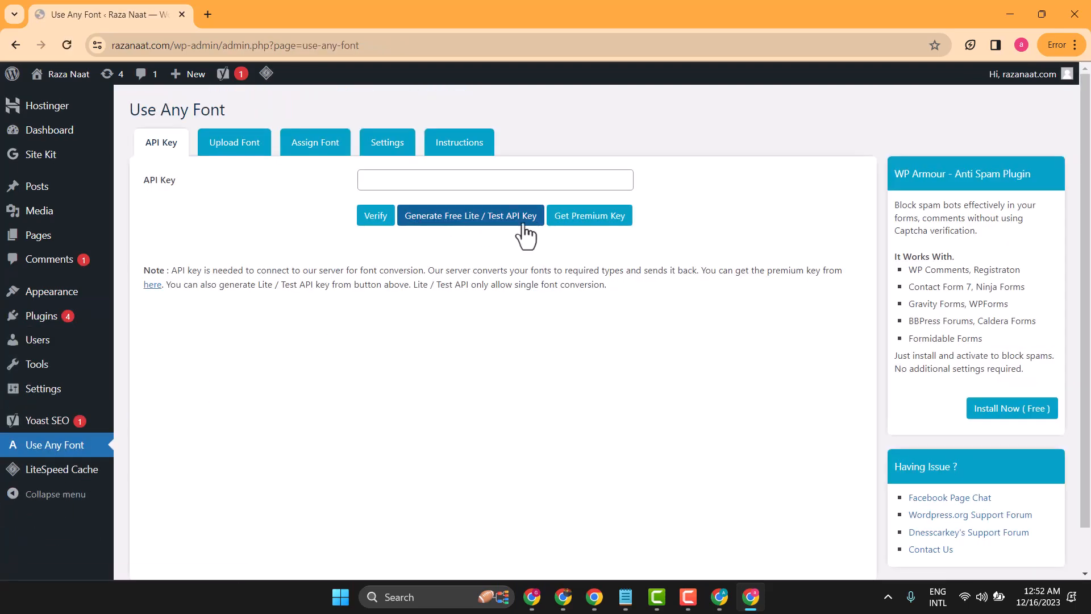
{"action": "left_click", "coordinate": [485, 218]}
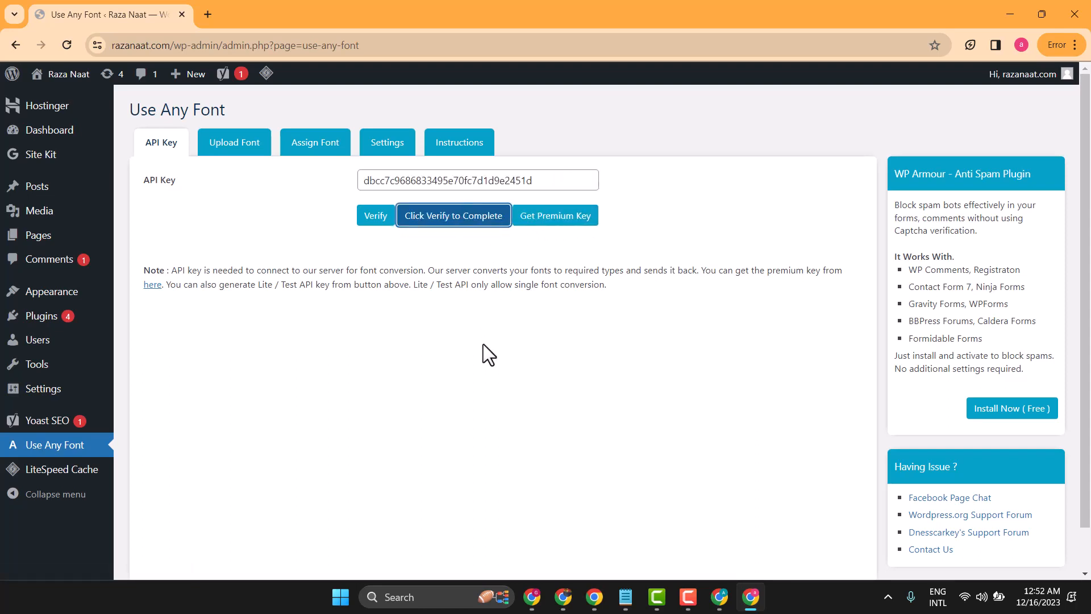
{"action": "left_click", "coordinate": [370, 223]}
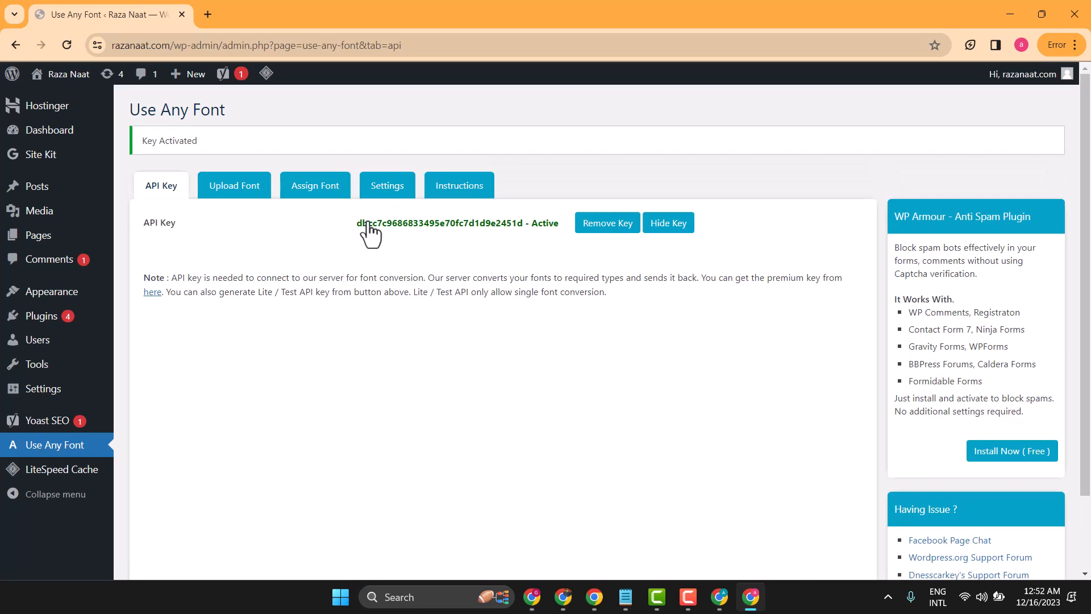
Try to upload the Jameel Noori Nastaleeq font file from the Desktop under the font name NOORI
{"action": "left_click", "coordinate": [235, 196]}
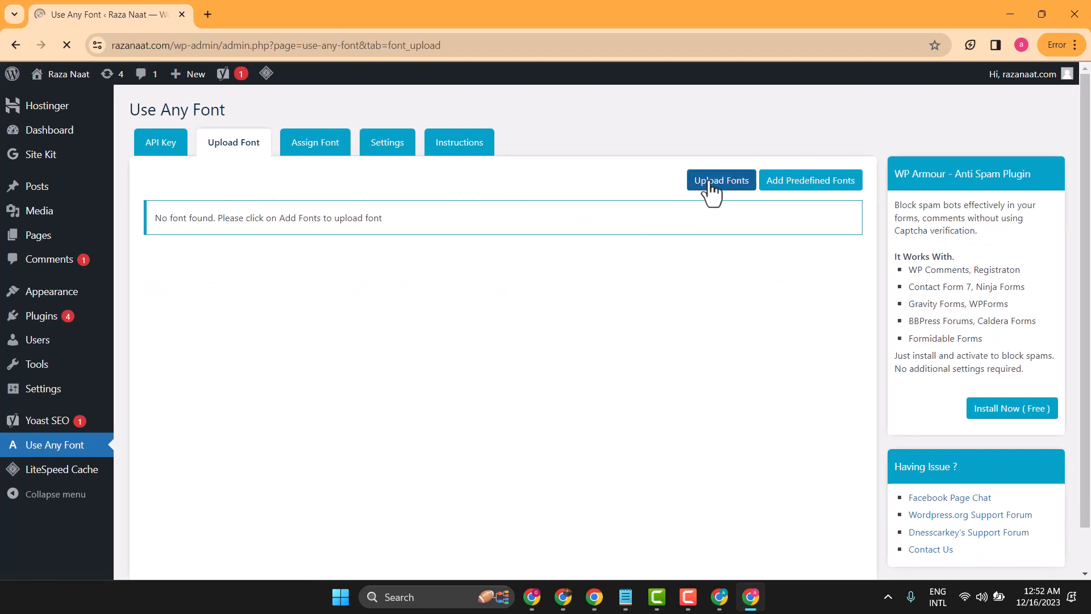
{"action": "left_click", "coordinate": [713, 182]}
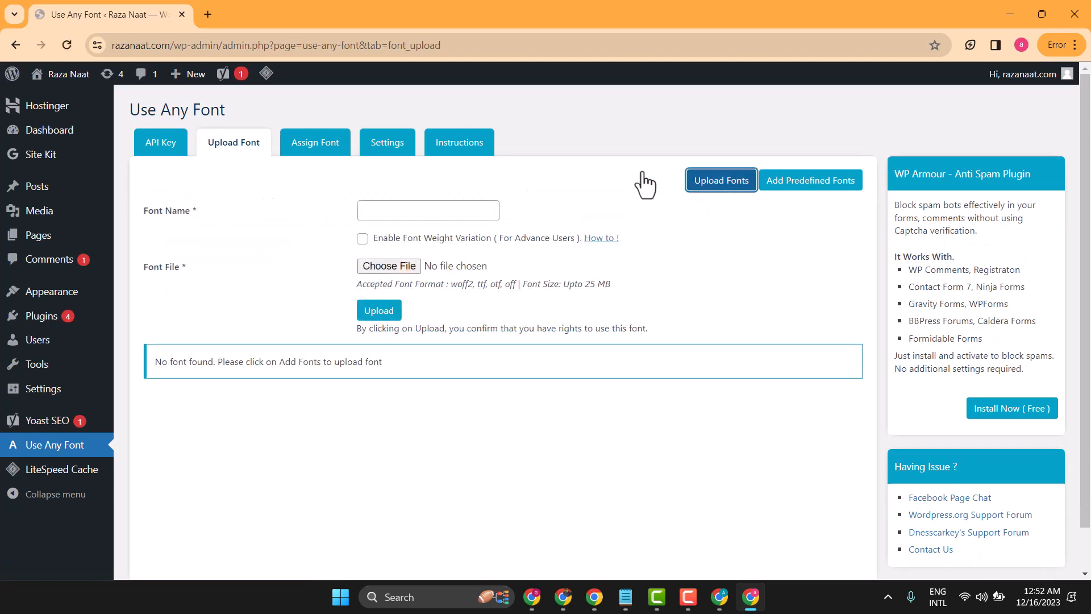
{"action": "left_click", "coordinate": [390, 270]}
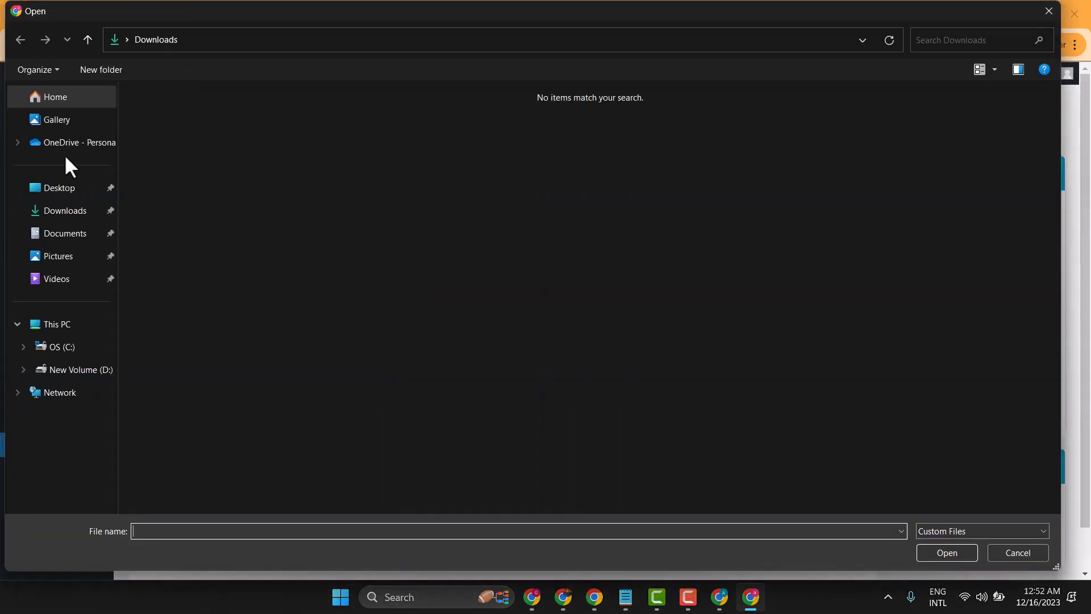
{"action": "left_click", "coordinate": [52, 188]}
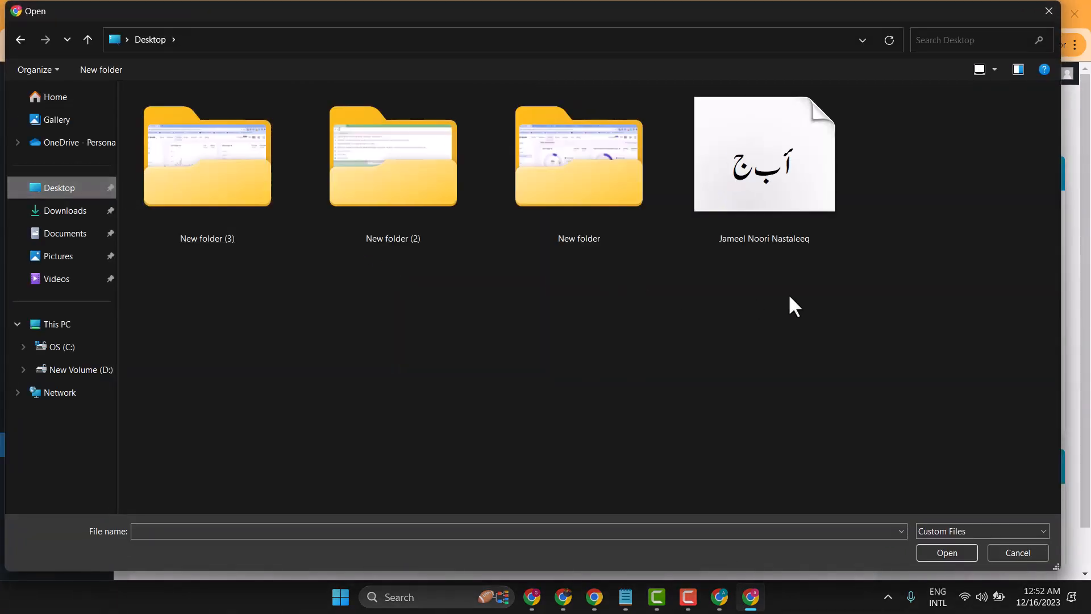
{"action": "double_click", "coordinate": [769, 173]}
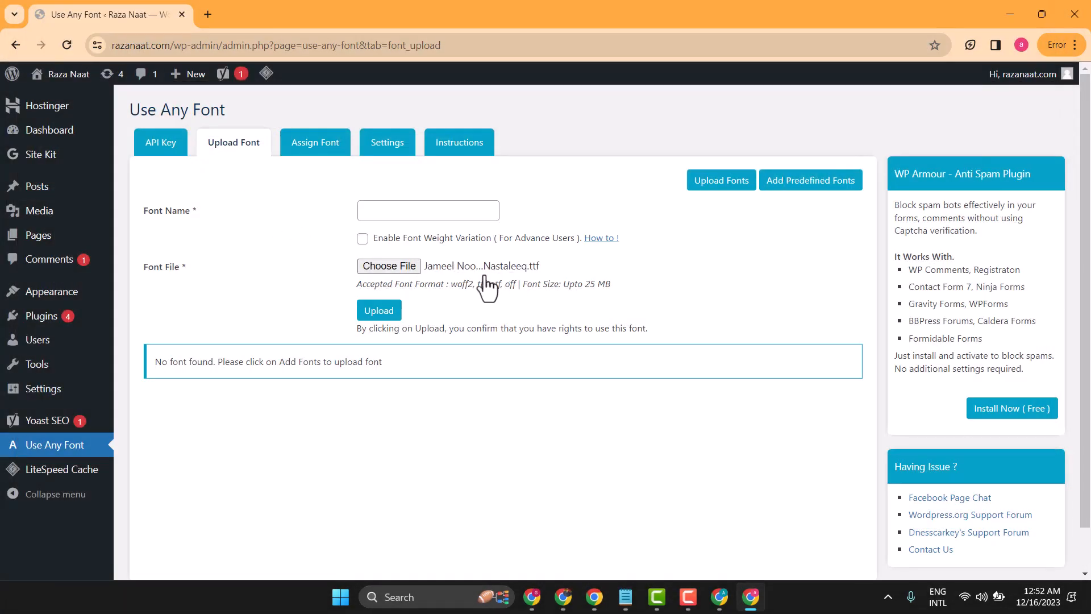
{"action": "left_click", "coordinate": [399, 214]}
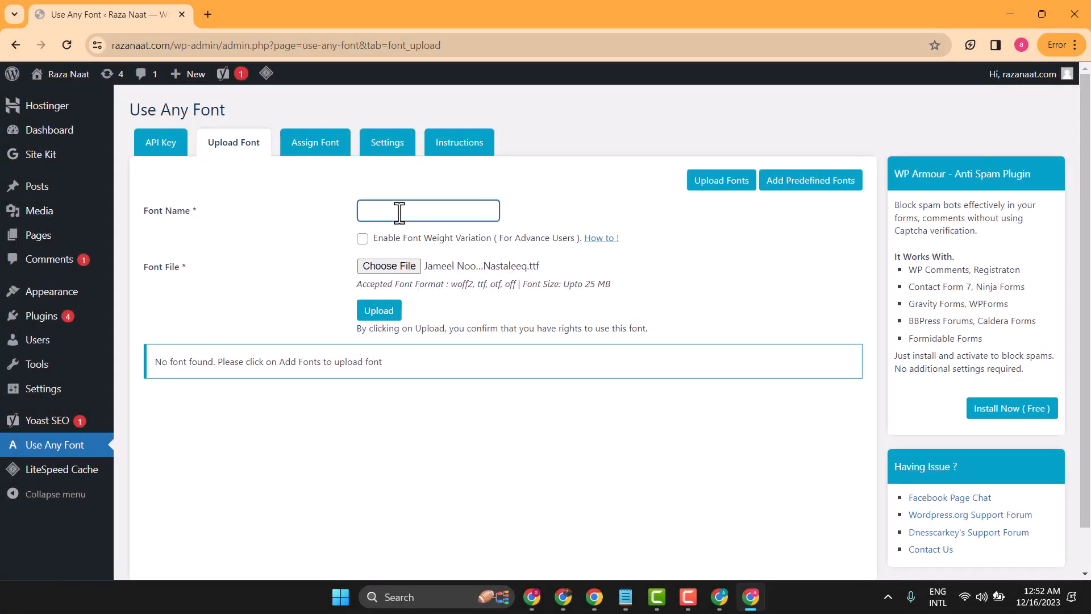
{"action": "type", "text": "NOORI"}
{"action": "left_click", "coordinate": [380, 312]}
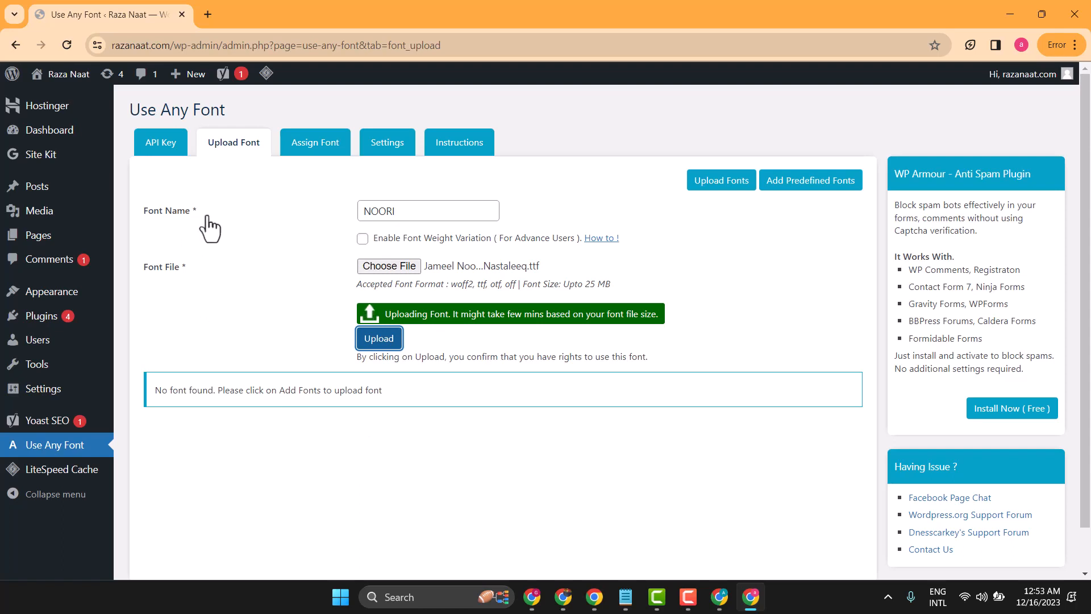
Open the form for assigning a font to site elements and review its options
{"action": "left_click", "coordinate": [311, 152]}
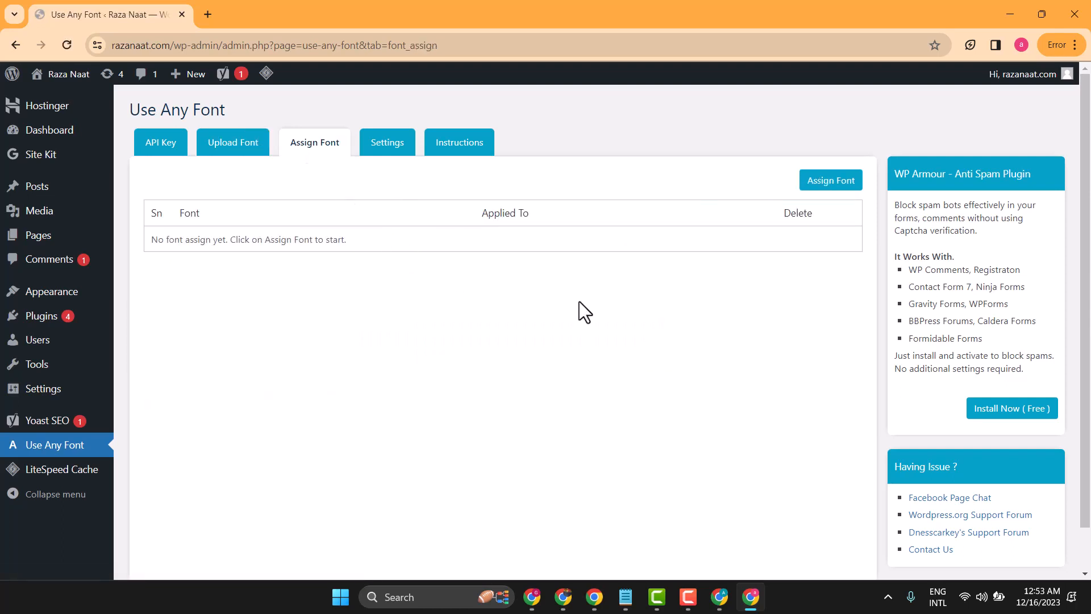
{"action": "left_click", "coordinate": [834, 187]}
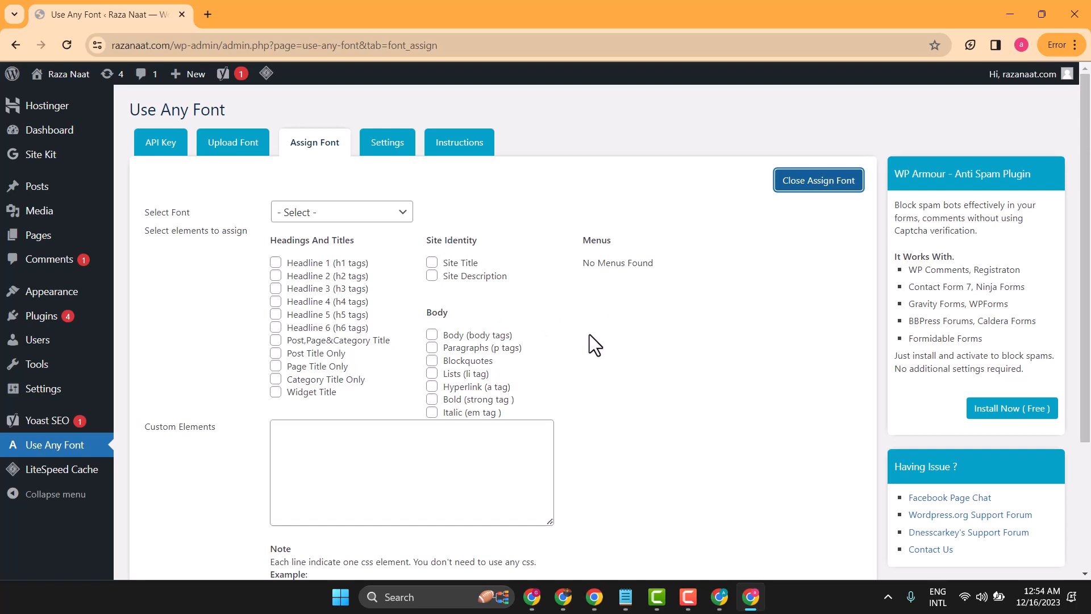
Set Enable Multi Language Support to Yes in the Use Any Font settings and save them
{"action": "left_click", "coordinate": [386, 143]}
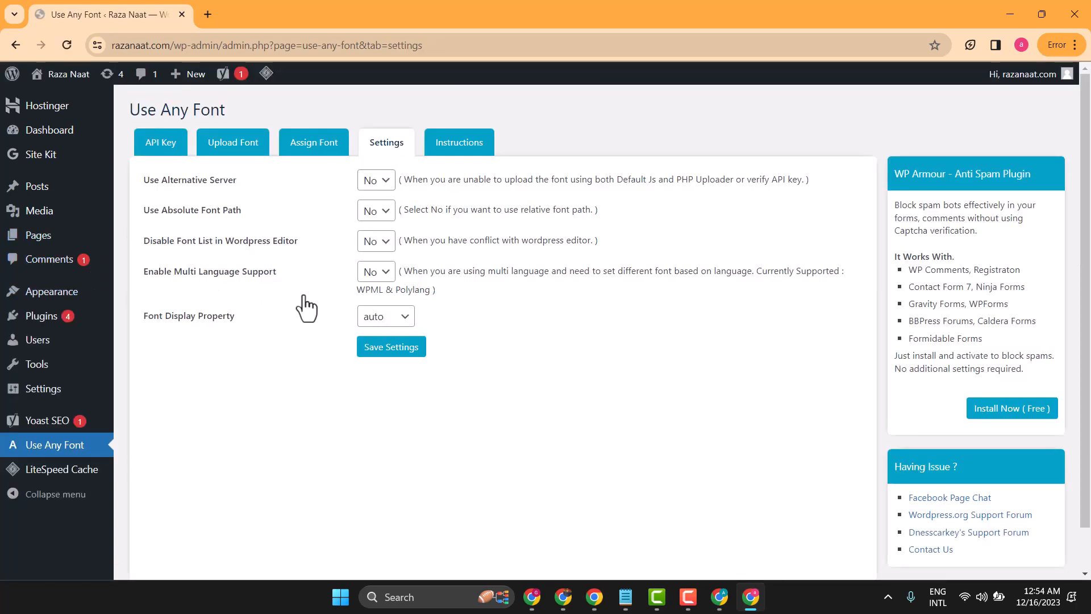
{"action": "left_click", "coordinate": [385, 279]}
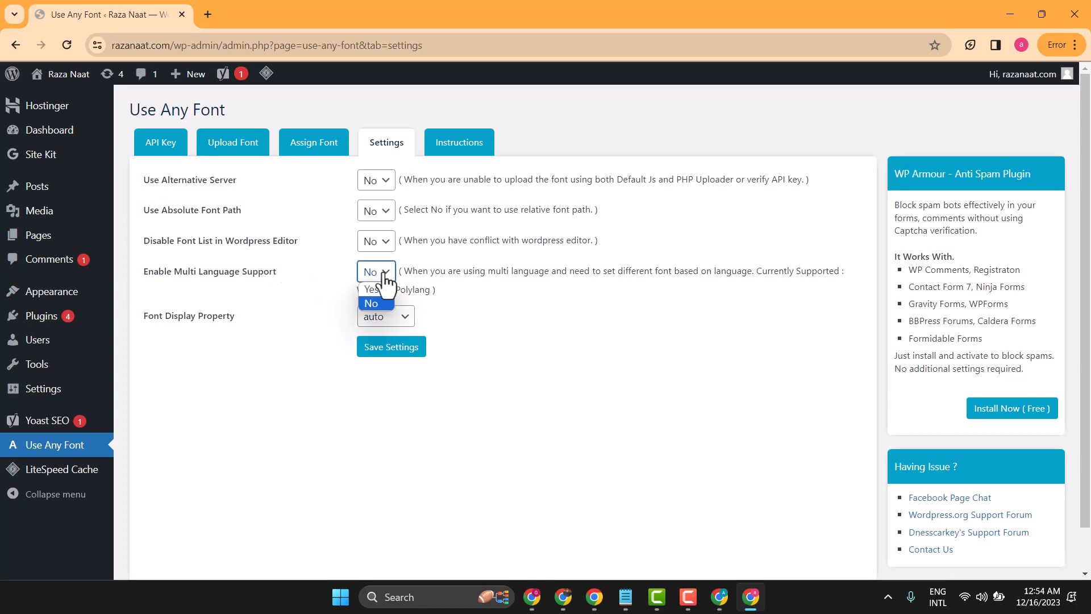
{"action": "left_click", "coordinate": [386, 279]}
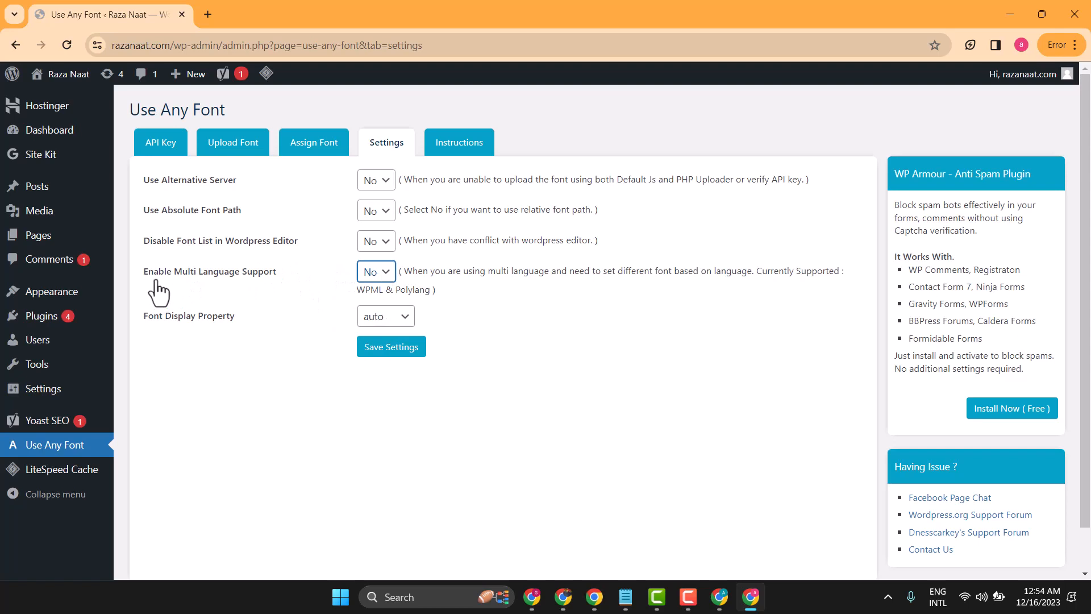
{"action": "left_click", "coordinate": [384, 279]}
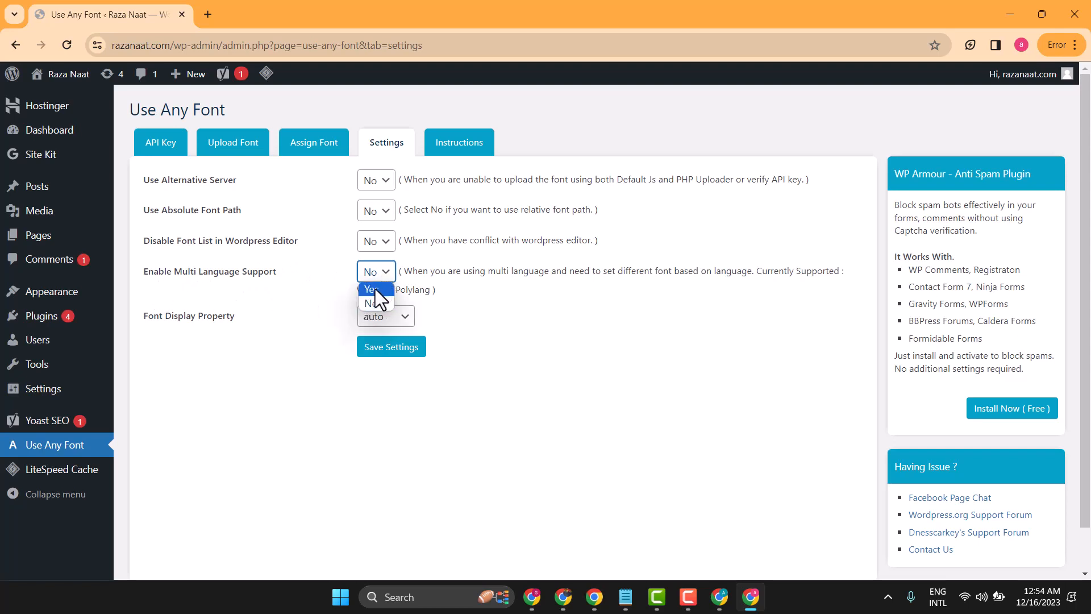
{"action": "left_click", "coordinate": [375, 288]}
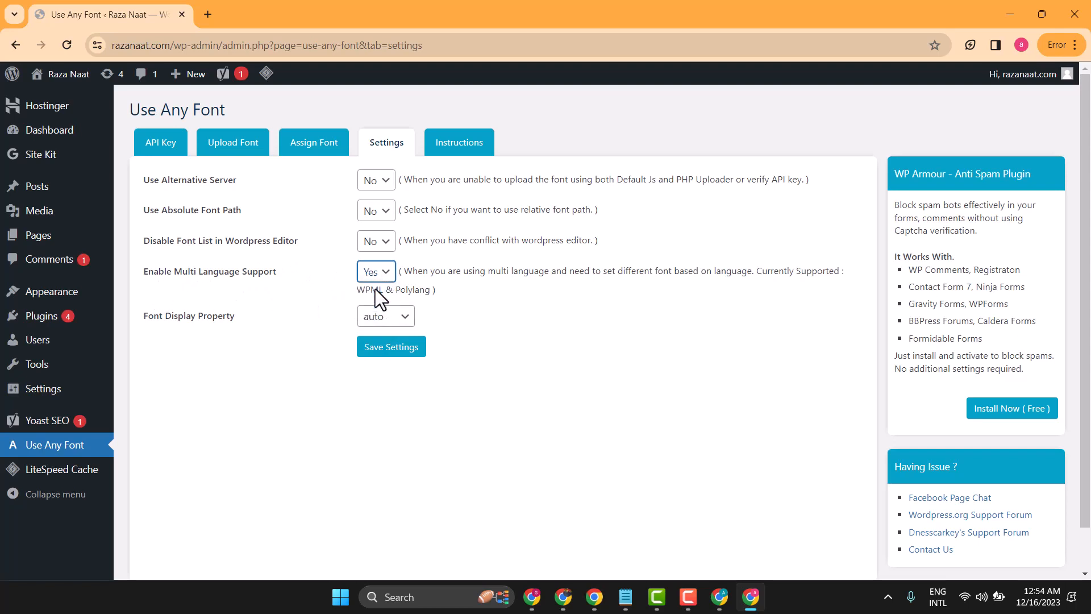
{"action": "left_click", "coordinate": [380, 354]}
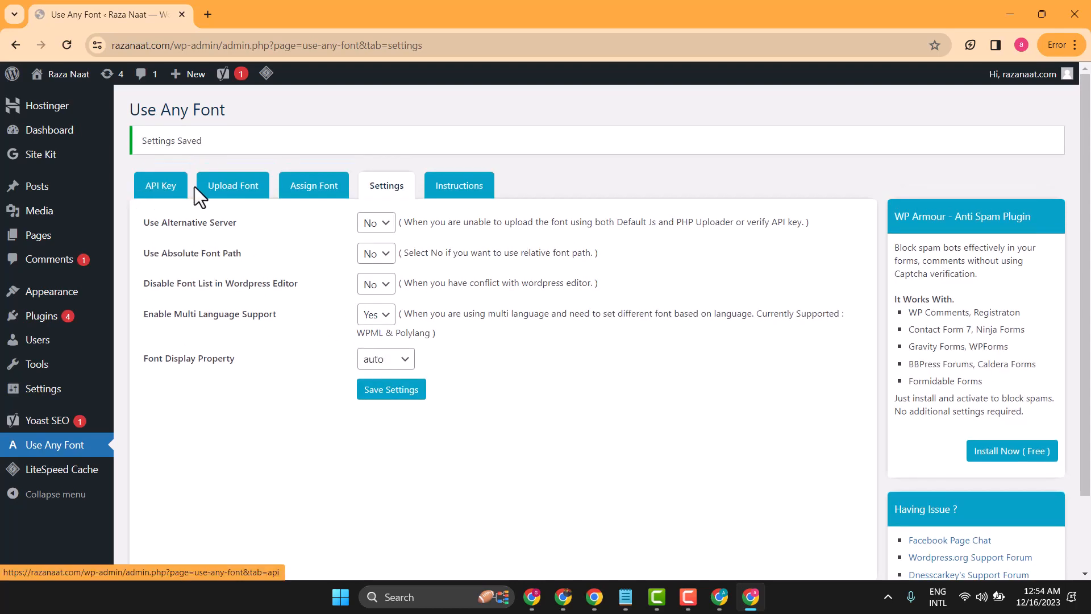
Upload the Jameel Noori Nastaleeq font file again, naming the font NOORI
{"action": "left_click", "coordinate": [231, 197]}
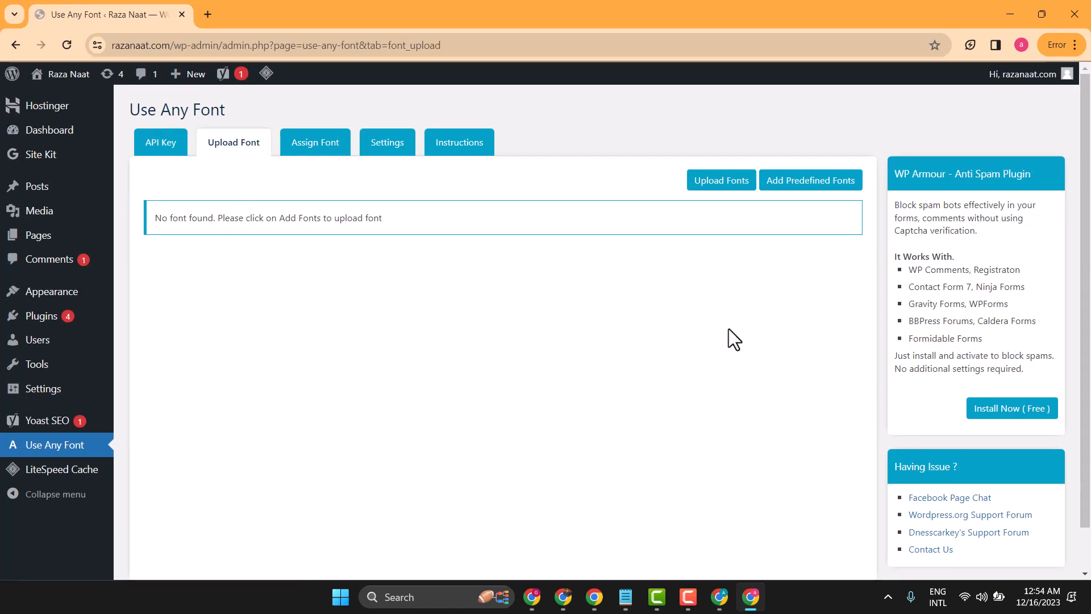
{"action": "left_click", "coordinate": [720, 183]}
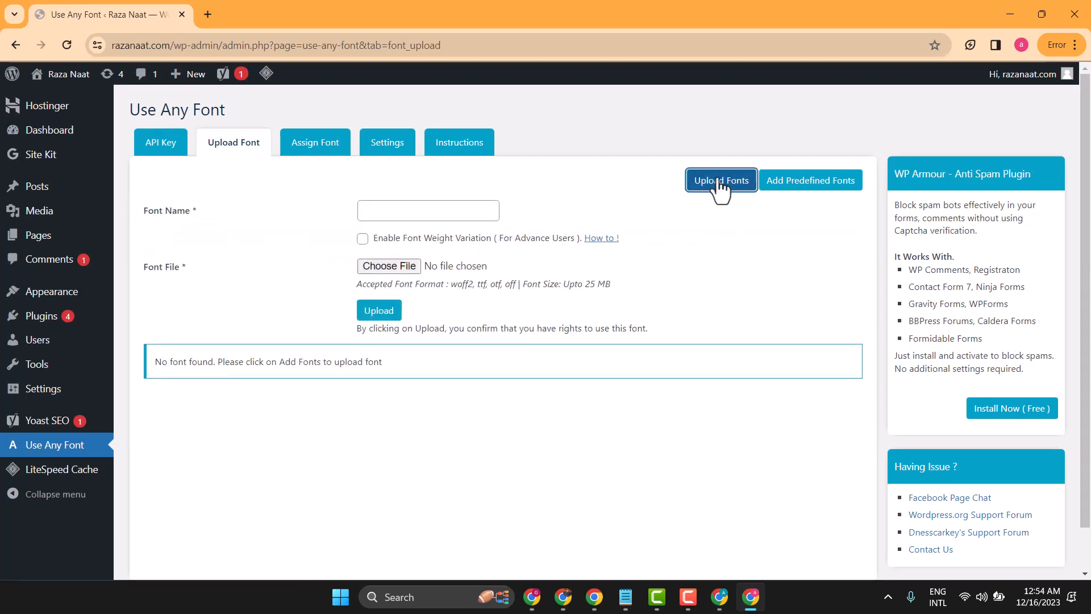
{"action": "left_click", "coordinate": [379, 266]}
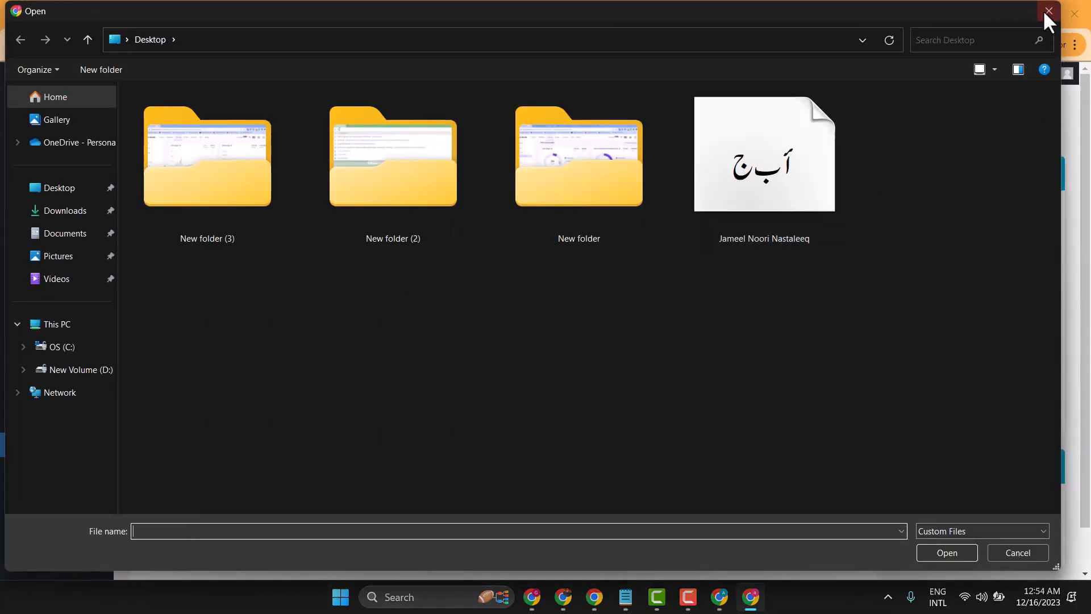
{"action": "double_click", "coordinate": [798, 189]}
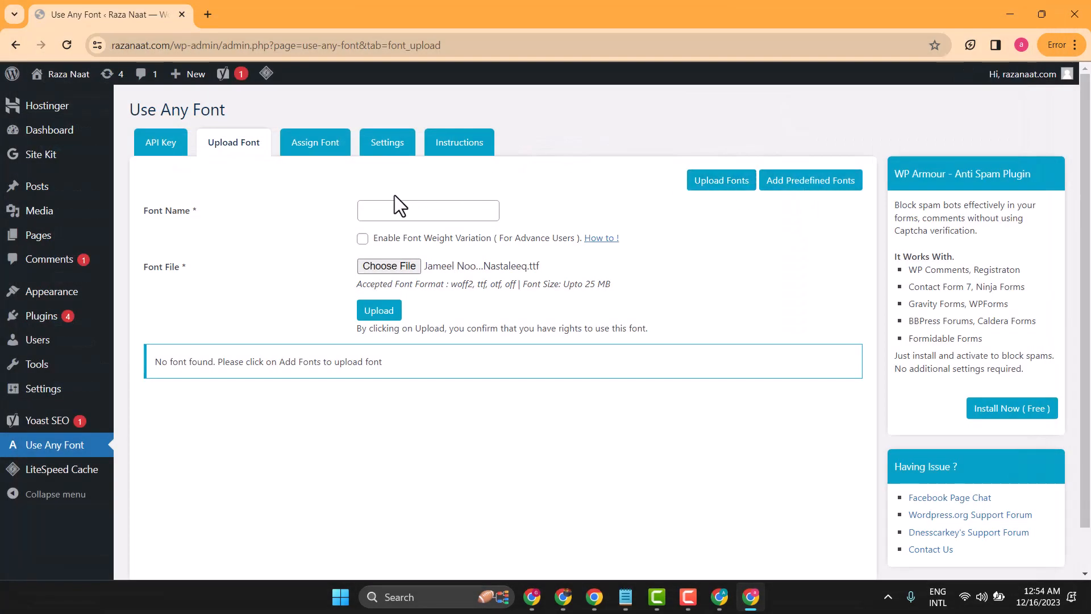
{"action": "left_click", "coordinate": [384, 211]}
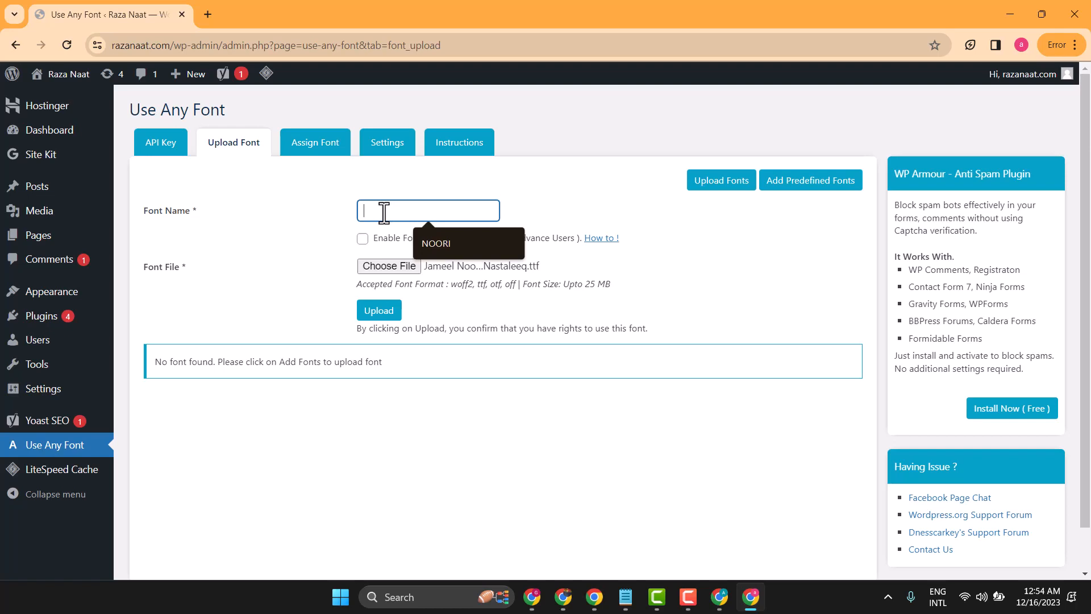
{"action": "type", "text": "NOORI"}
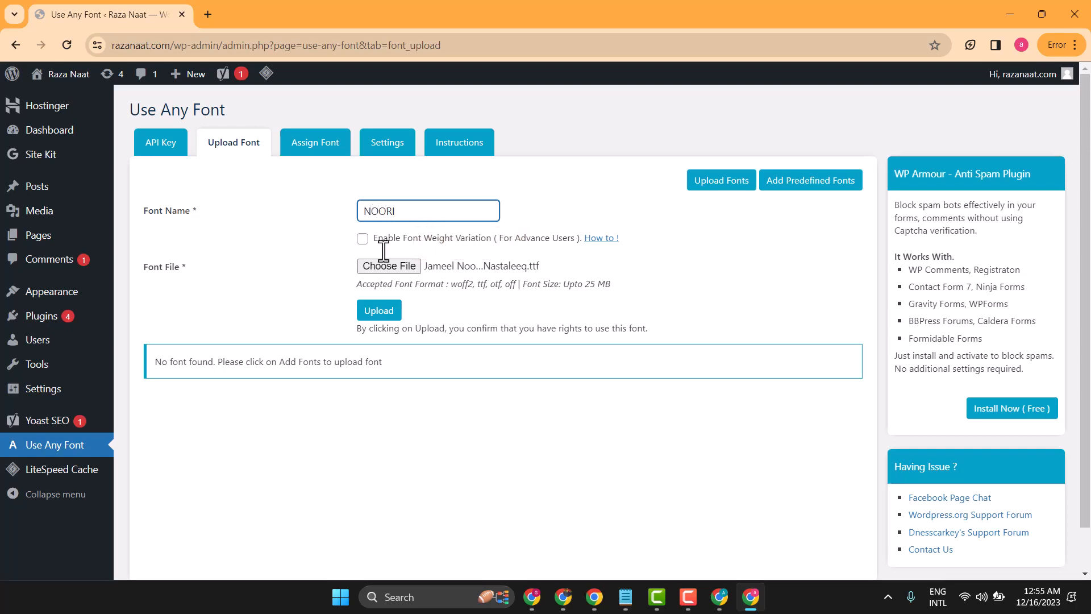
{"action": "left_click", "coordinate": [379, 311]}
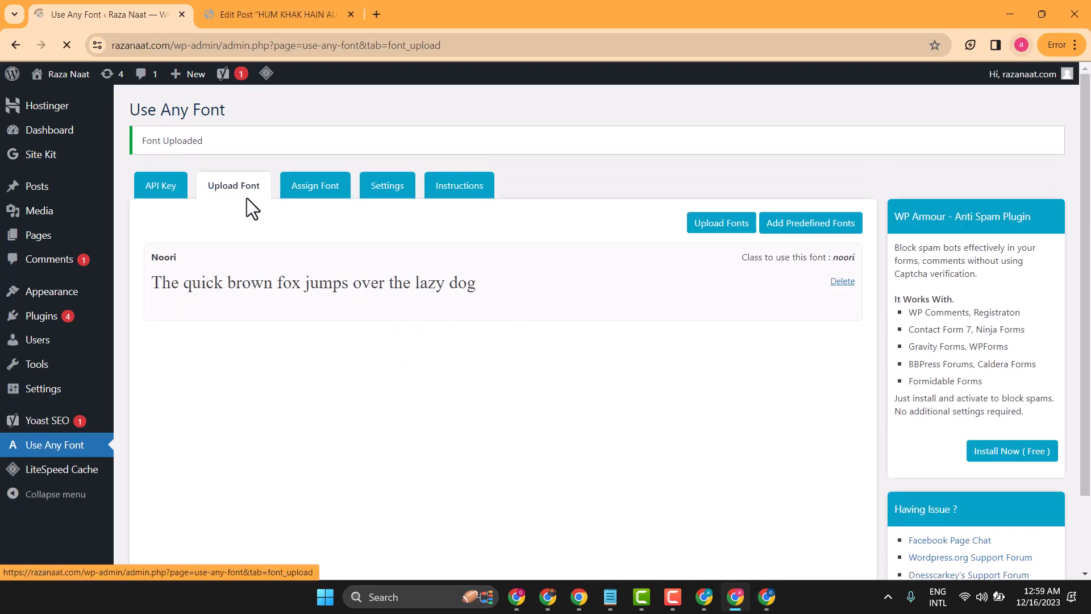
Return to the open HUM KHAK HAIN post editor and reload it so the uploaded font is available
{"action": "left_click", "coordinate": [247, 196]}
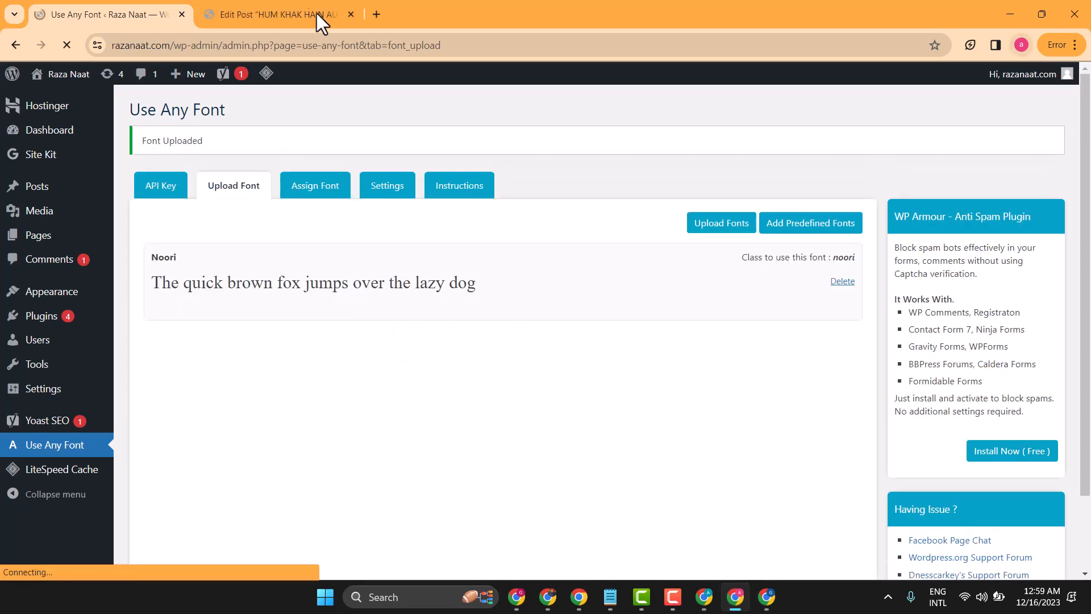
{"action": "left_click", "coordinate": [284, 5]}
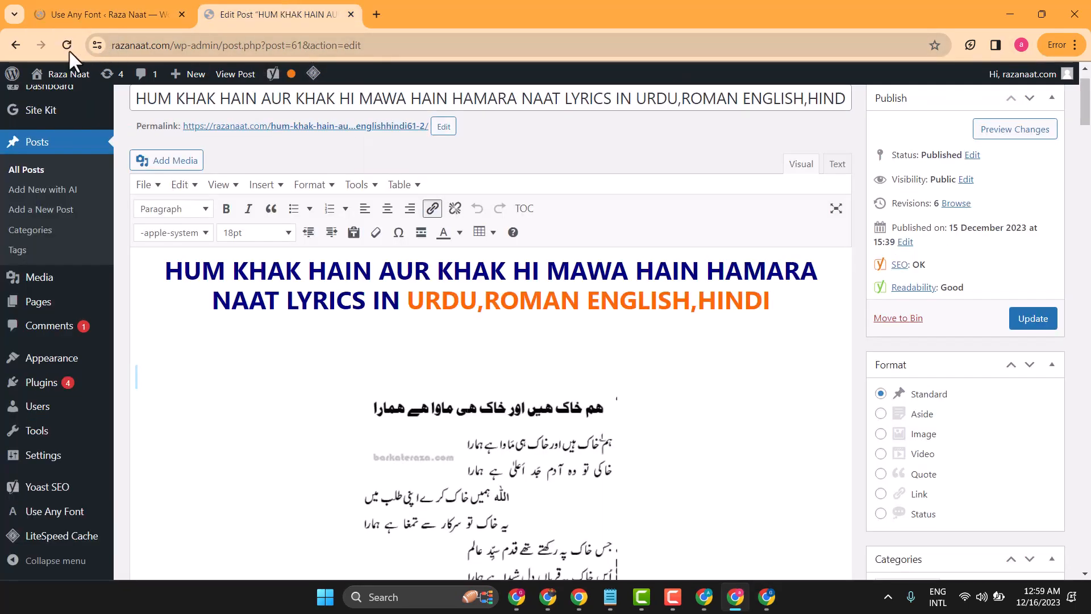
{"action": "left_click", "coordinate": [65, 45]}
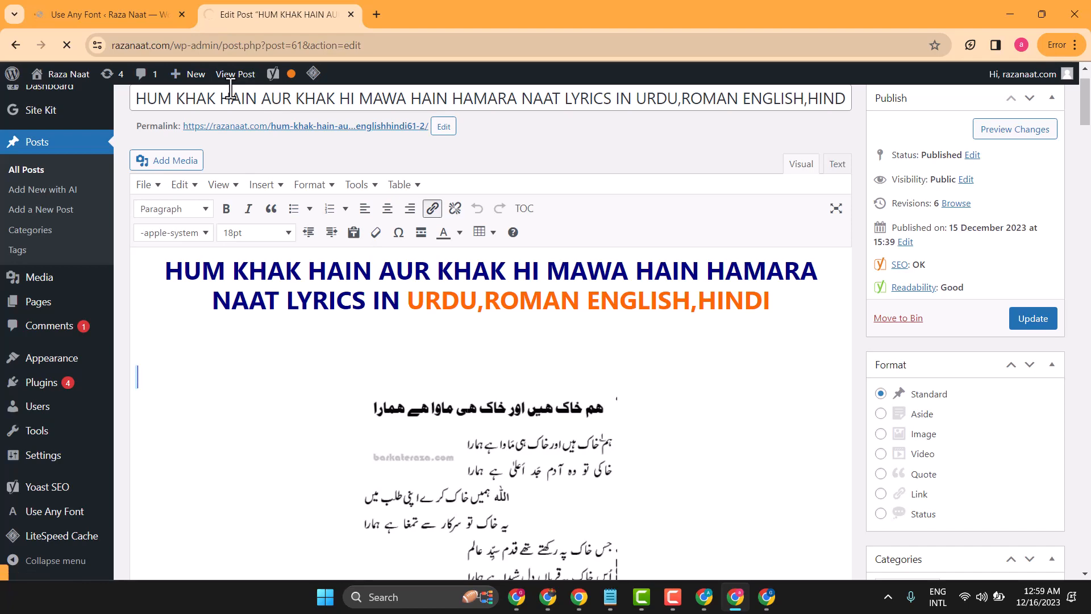
Apply the Noori font to all the Urdu lyrics between the URDU and ROMAN ENGLISH headings
{"action": "scroll", "coordinate": [320, 197], "scroll_direction": "down", "scroll_amount": 5}
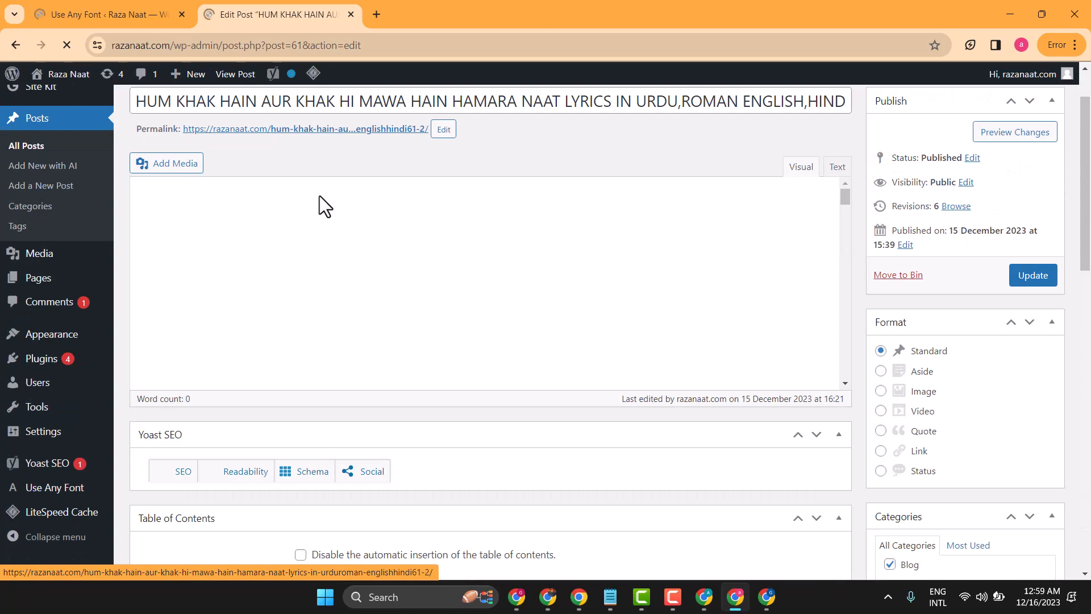
{"action": "scroll", "coordinate": [319, 195], "scroll_direction": "down", "scroll_amount": 10}
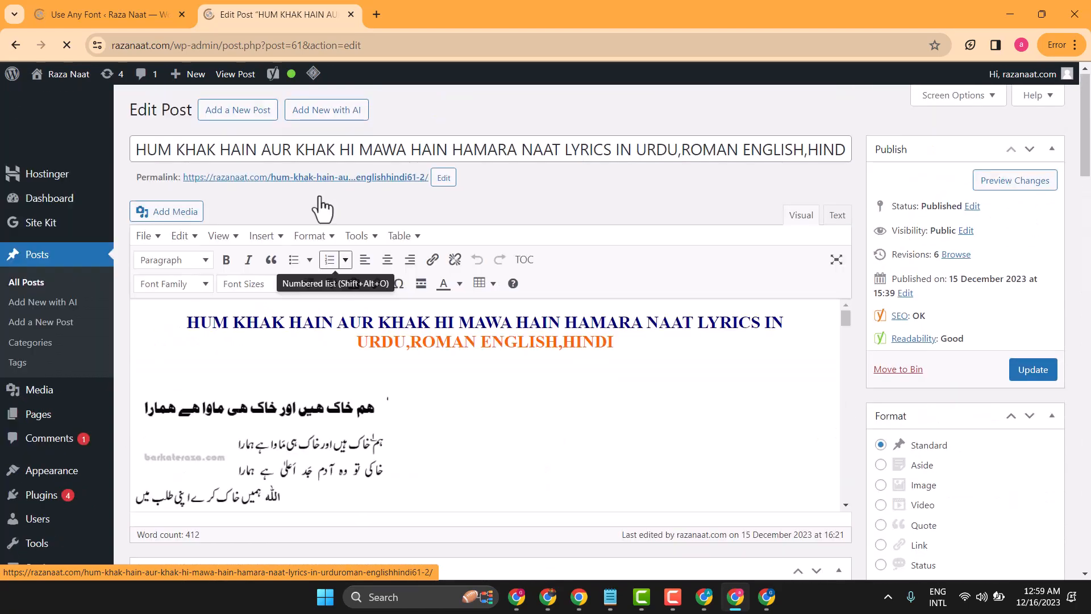
{"action": "scroll", "coordinate": [416, 261], "scroll_direction": "down", "scroll_amount": 5}
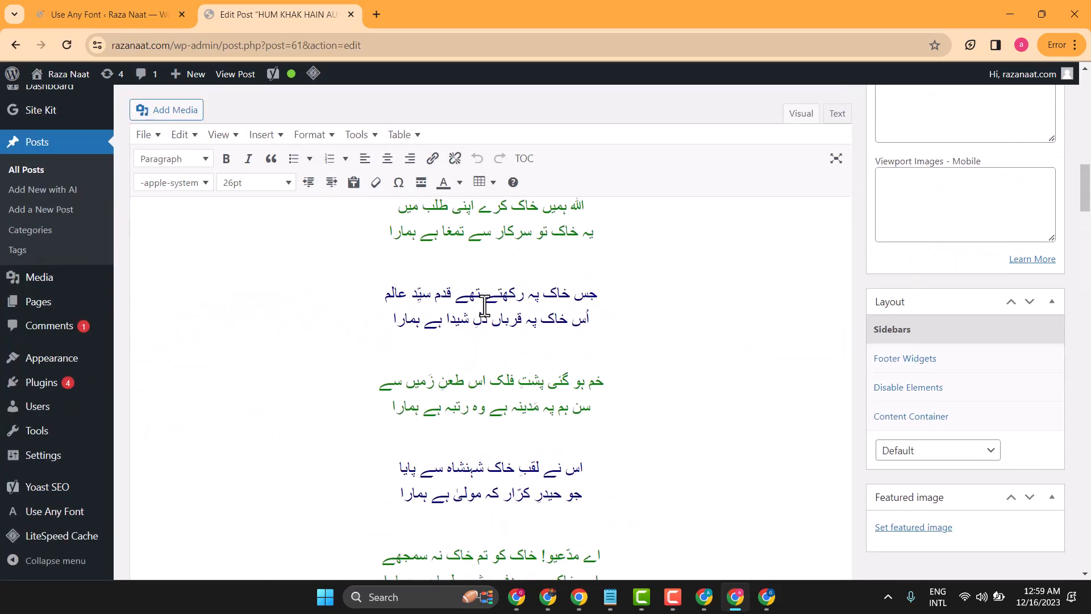
{"action": "left_click_drag", "start_coordinate": [431, 250], "coordinate": [383, 263]}
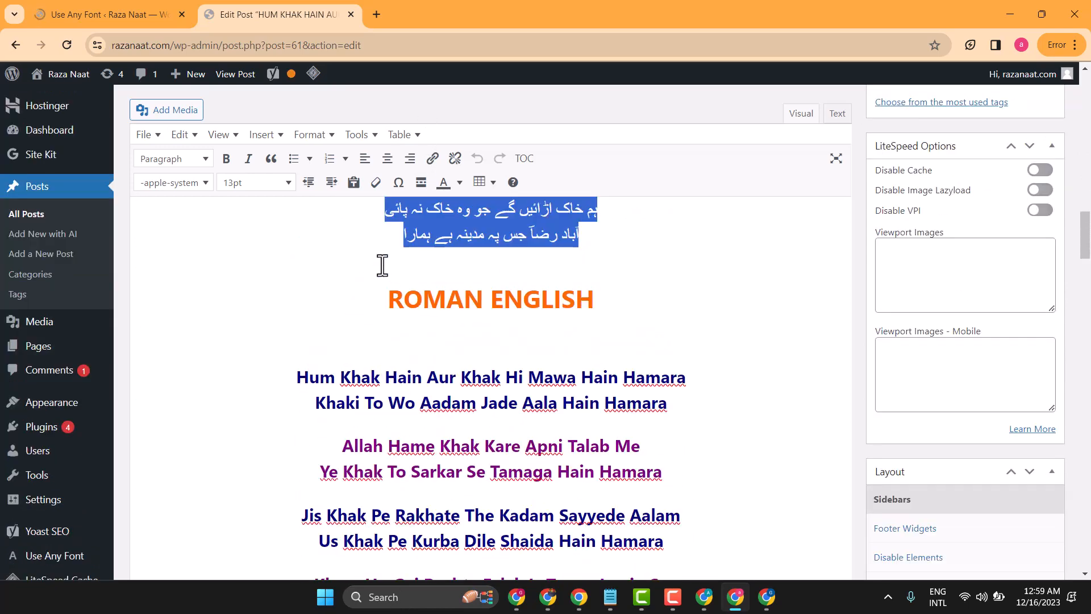
{"action": "left_click", "coordinate": [195, 185]}
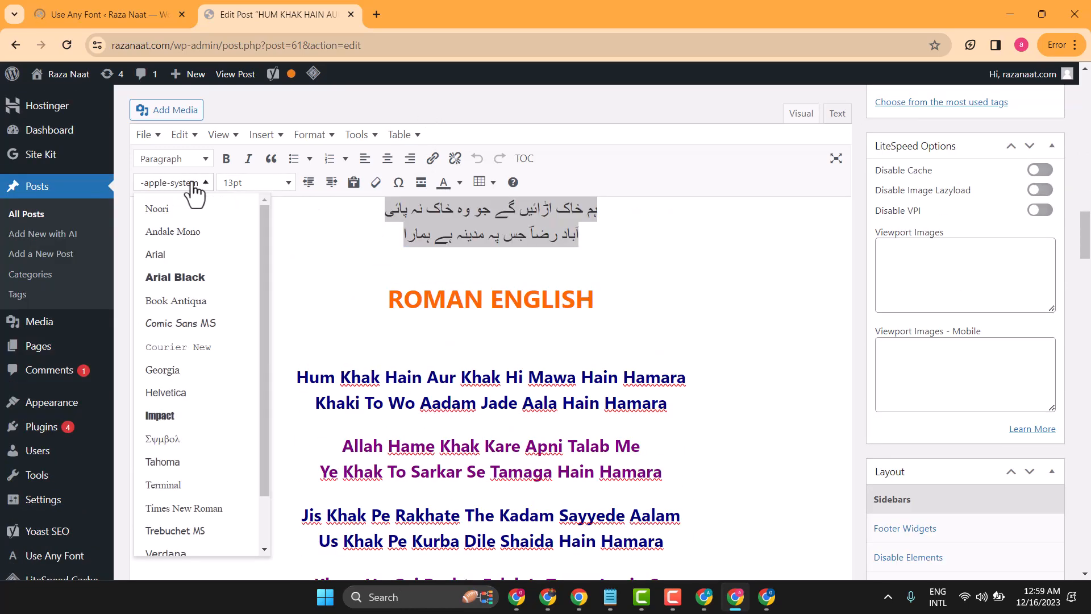
{"action": "left_click", "coordinate": [159, 210]}
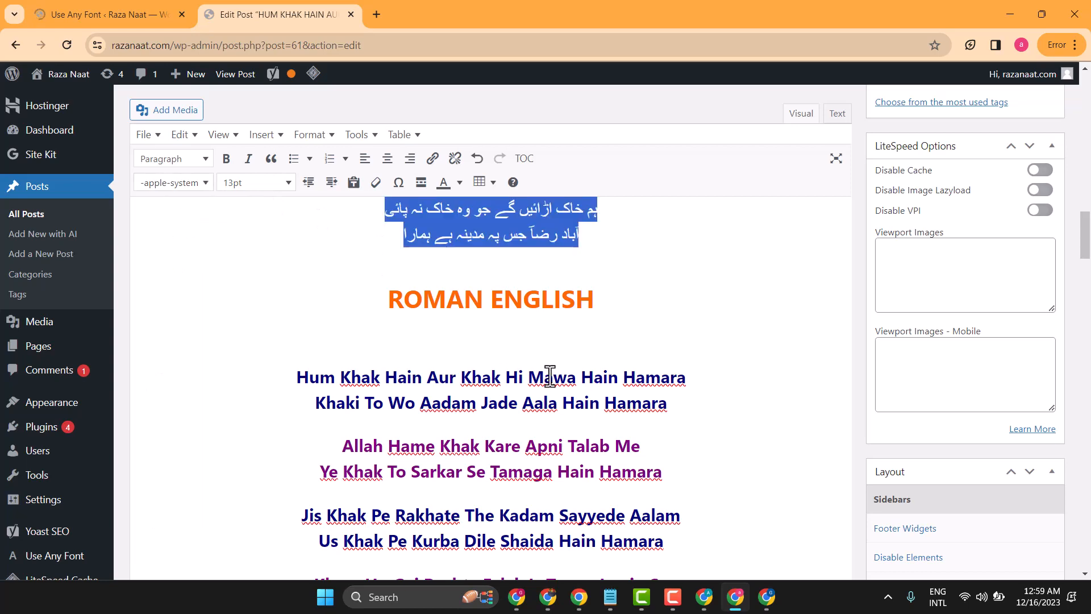
Update the published post to save the font change on the Urdu lyrics
{"action": "scroll", "coordinate": [549, 376], "scroll_direction": "up", "scroll_amount": 10}
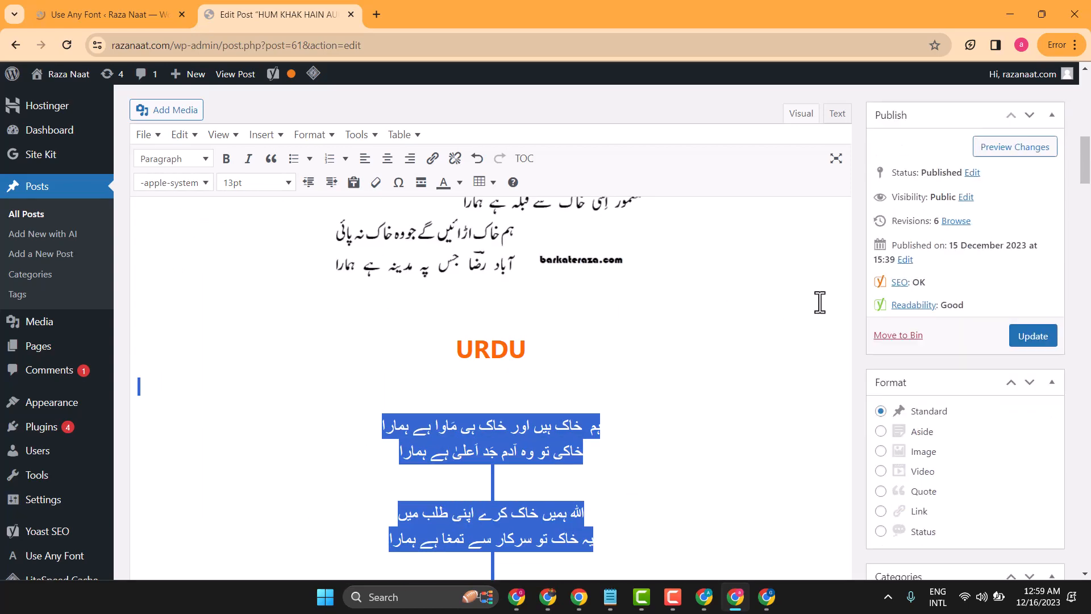
{"action": "left_click", "coordinate": [1034, 338]}
{"action": "scroll", "coordinate": [710, 423], "scroll_direction": "down", "scroll_amount": 5}
{"action": "scroll", "coordinate": [625, 341], "scroll_direction": "up", "scroll_amount": 3}
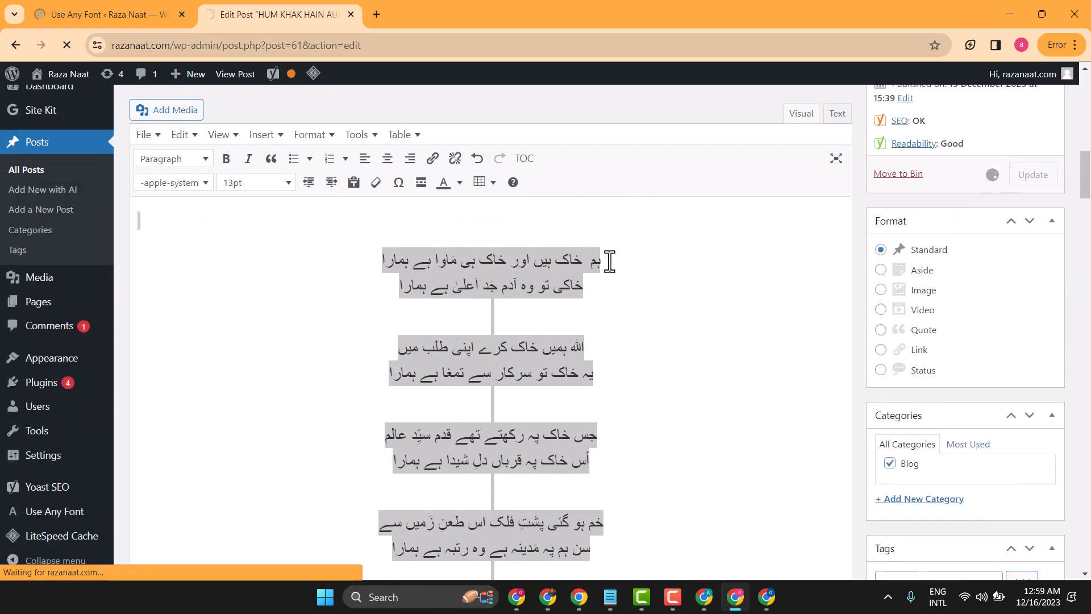
{"action": "left_click", "coordinate": [609, 253]}
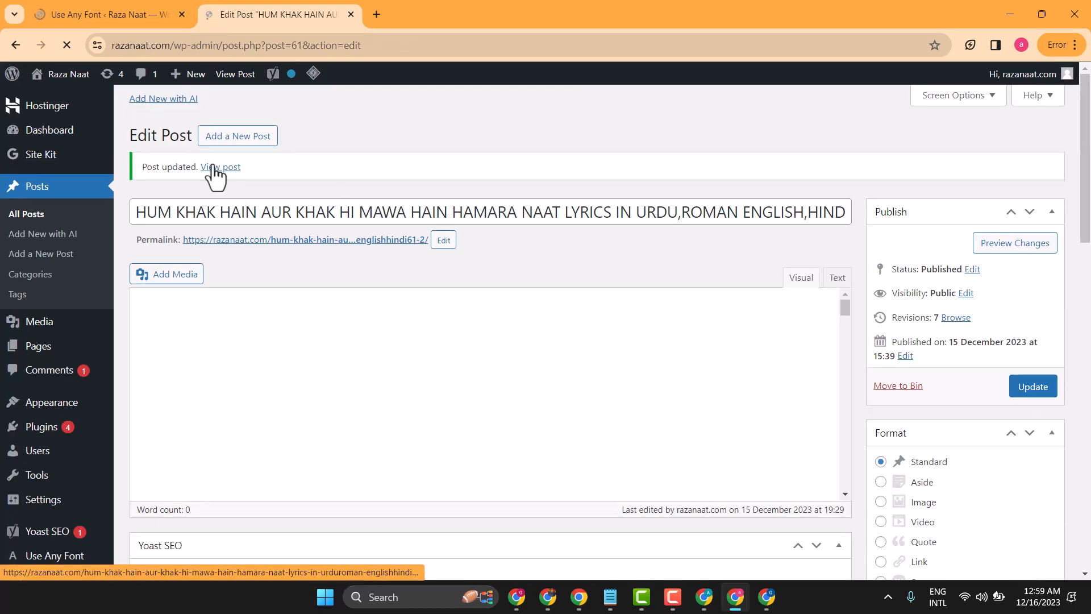
Open the live page of the updated post in a new browser tab and switch to it
{"action": "right_click", "coordinate": [216, 167]}
{"action": "left_click", "coordinate": [255, 171]}
{"action": "left_click", "coordinate": [450, 11]}
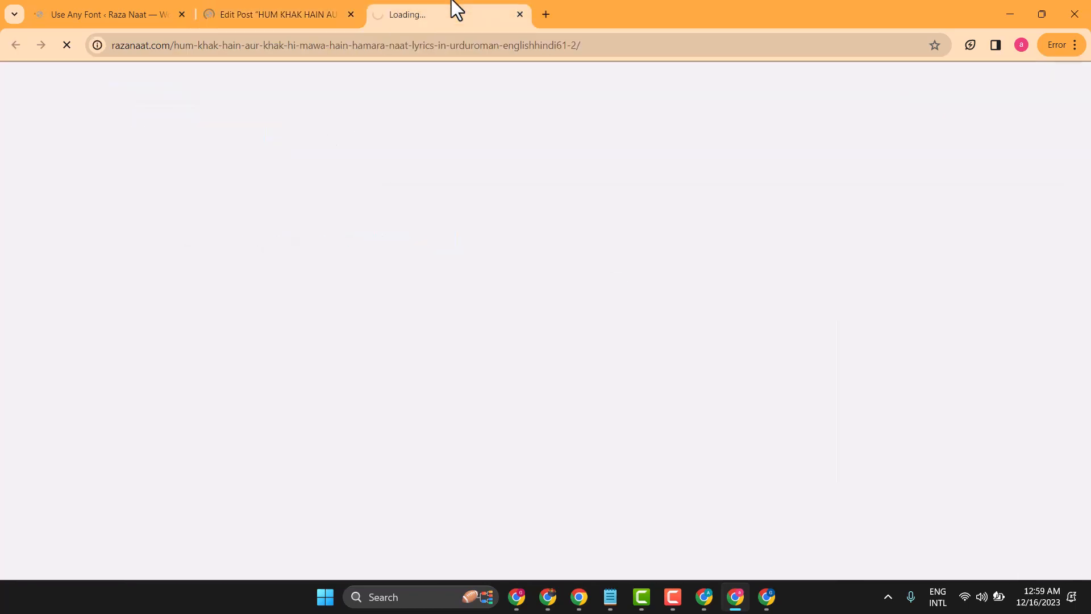